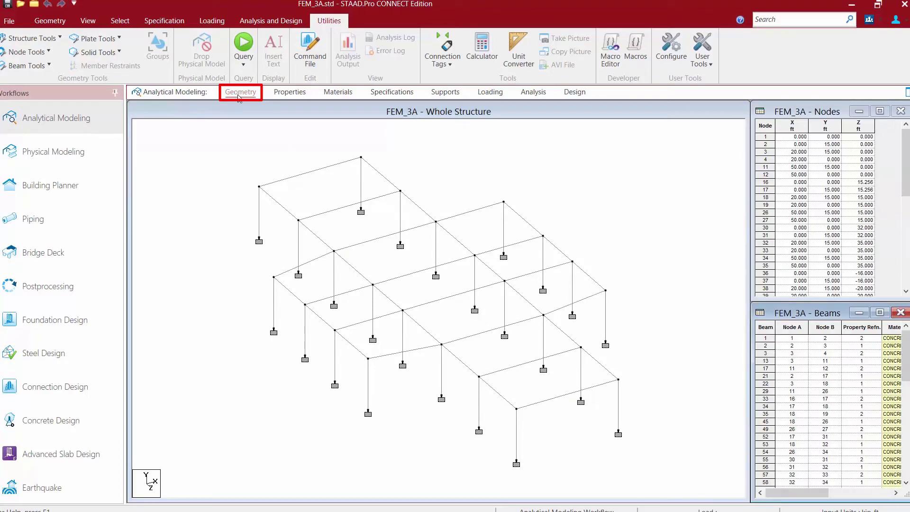
# Step: Create a new parametric meshed surface of type Slab, using existing nodes and beams as additional density points and lines
pyautogui.click(50, 21)
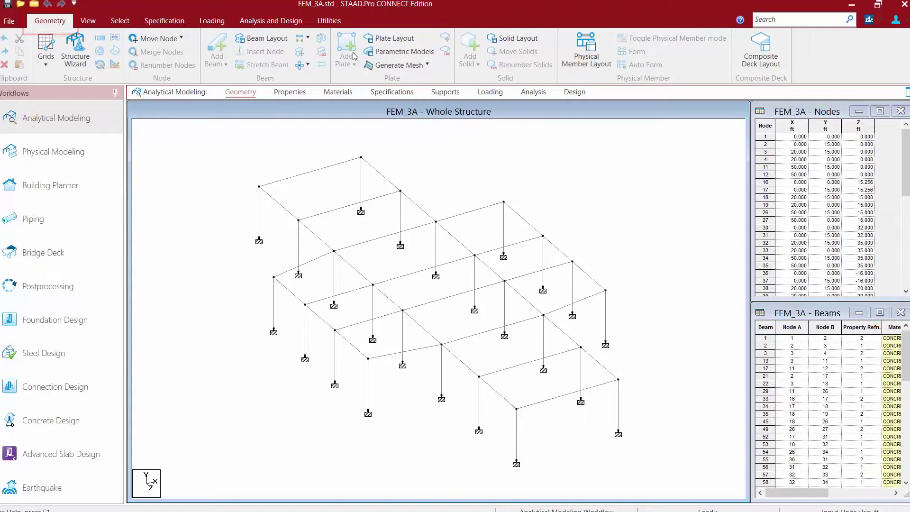
pyautogui.click(386, 53)
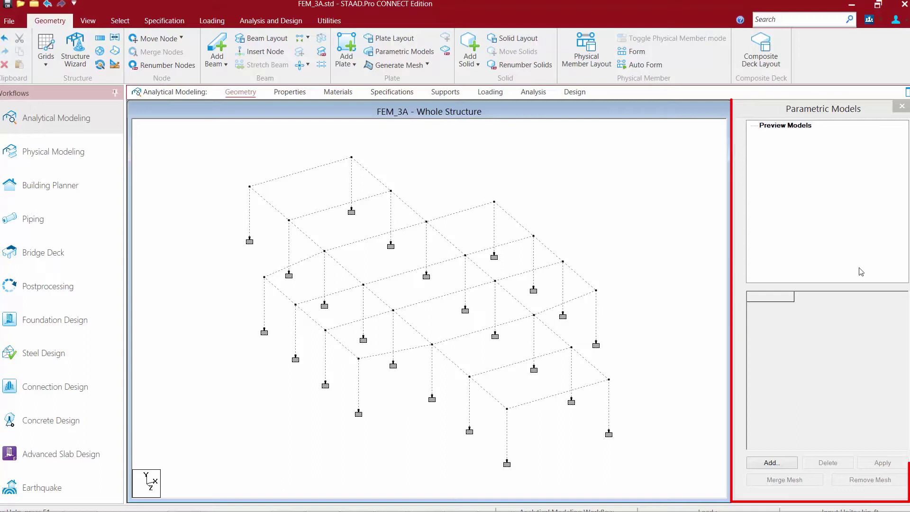
pyautogui.click(762, 113)
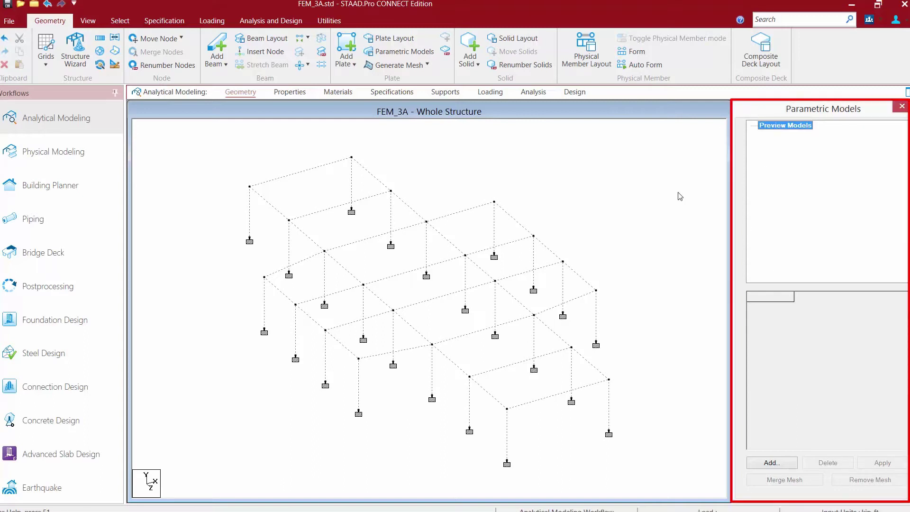
pyautogui.click(772, 462)
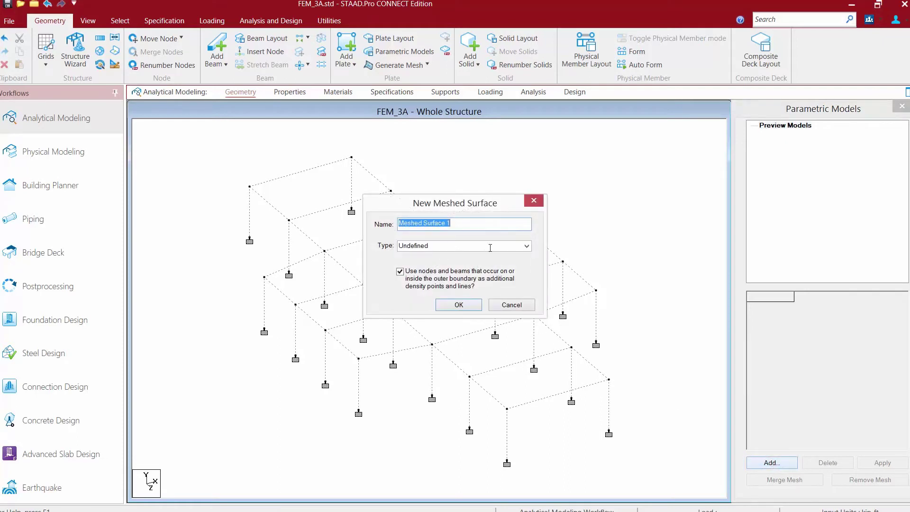
pyautogui.click(526, 246)
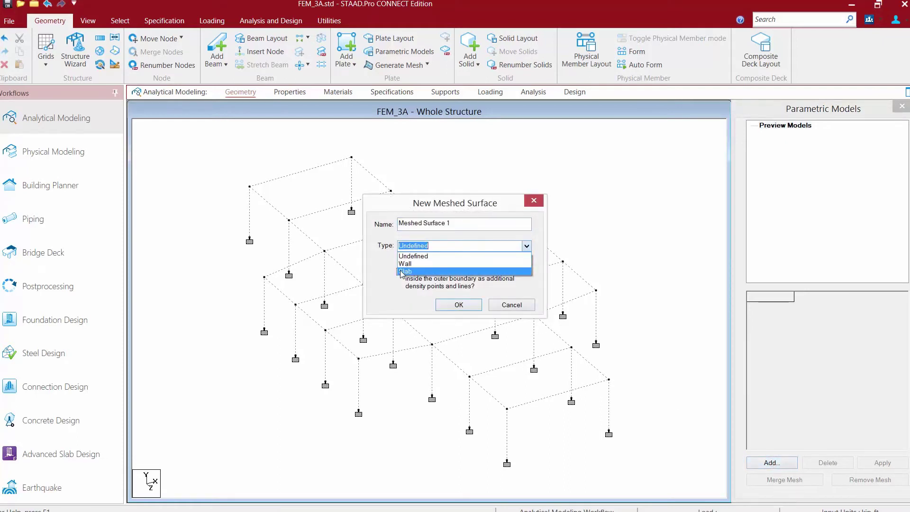
pyautogui.click(407, 271)
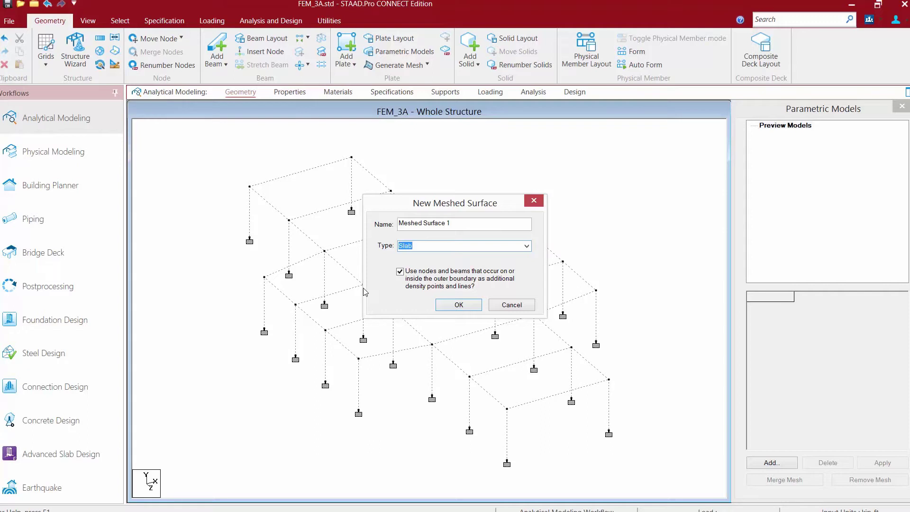
pyautogui.click(457, 307)
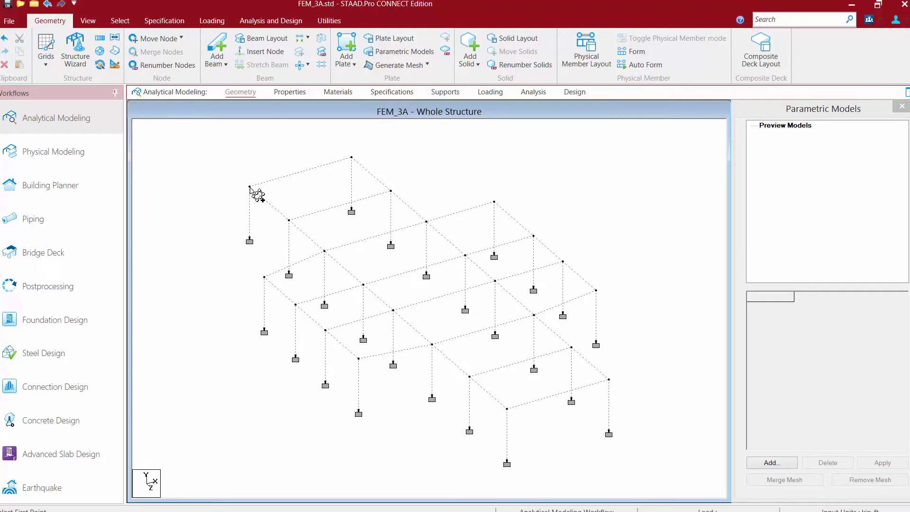
# Step: Trace the slab boundary through the roof-level perimeter nodes of the whole frame and close the polygon
pyautogui.click(250, 187)
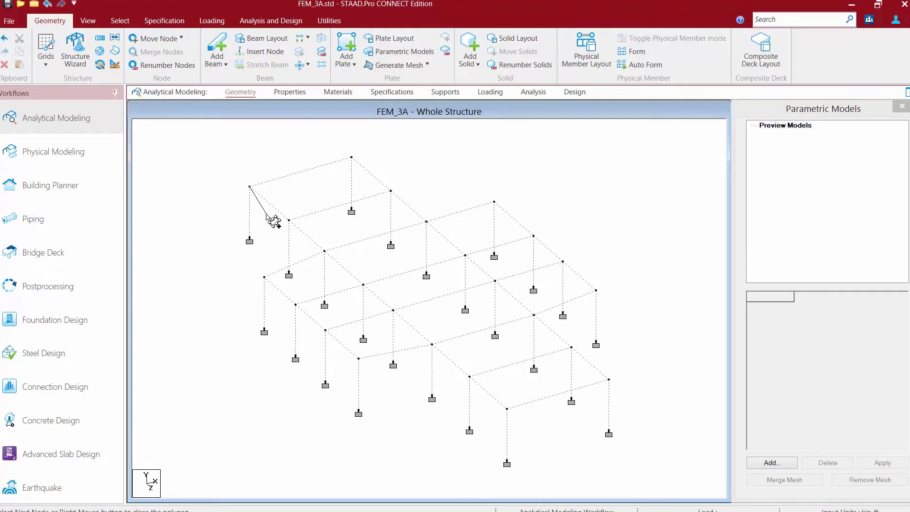
pyautogui.click(289, 220)
pyautogui.click(324, 251)
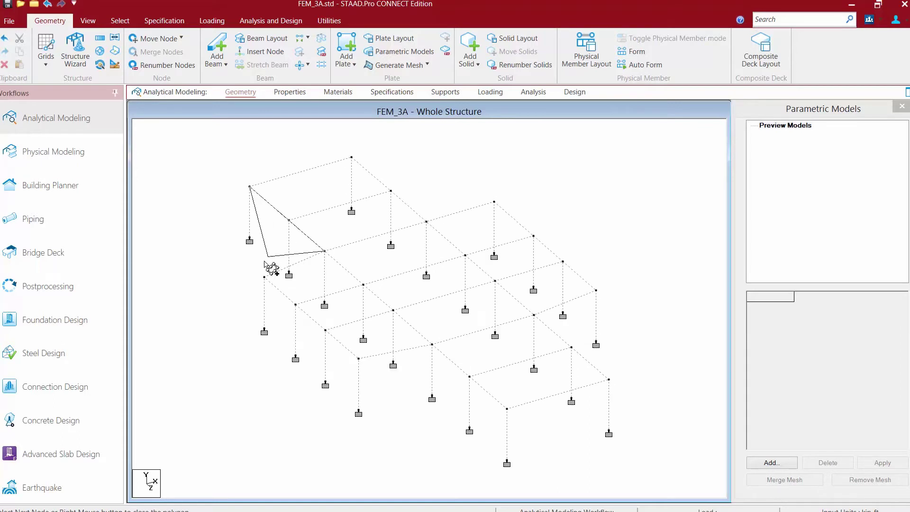
pyautogui.click(264, 277)
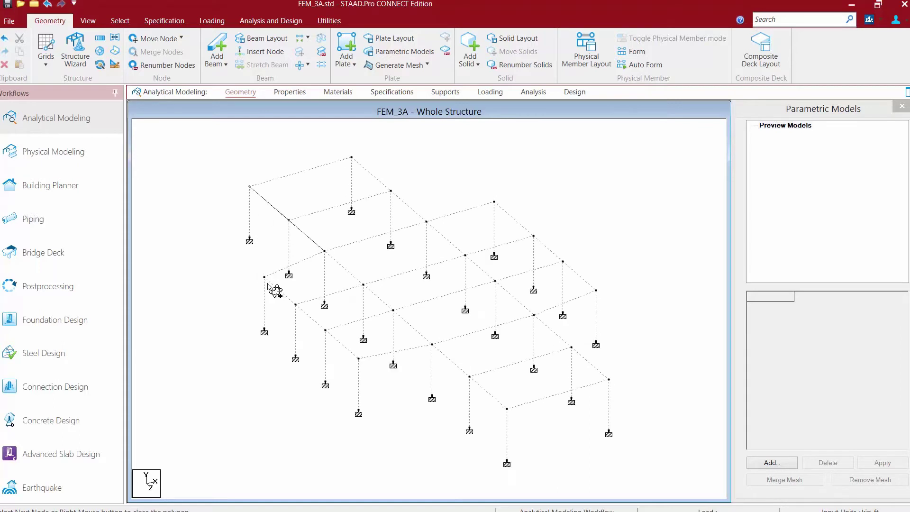
pyautogui.click(359, 359)
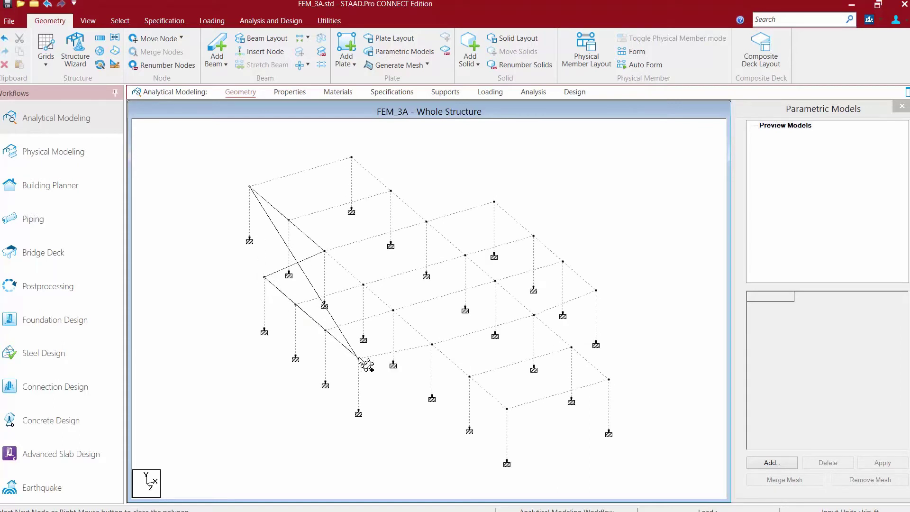
pyautogui.click(432, 344)
pyautogui.click(469, 377)
pyautogui.click(507, 408)
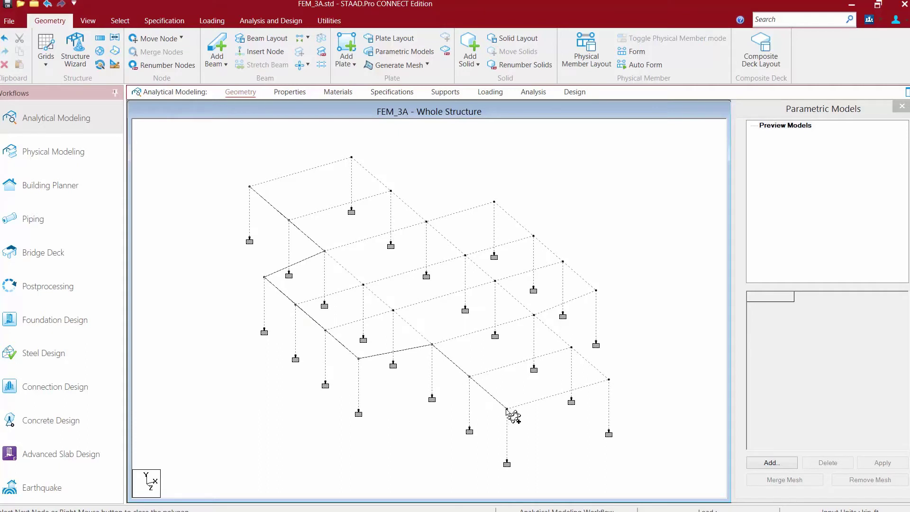
pyautogui.click(609, 379)
pyautogui.click(571, 346)
pyautogui.click(534, 314)
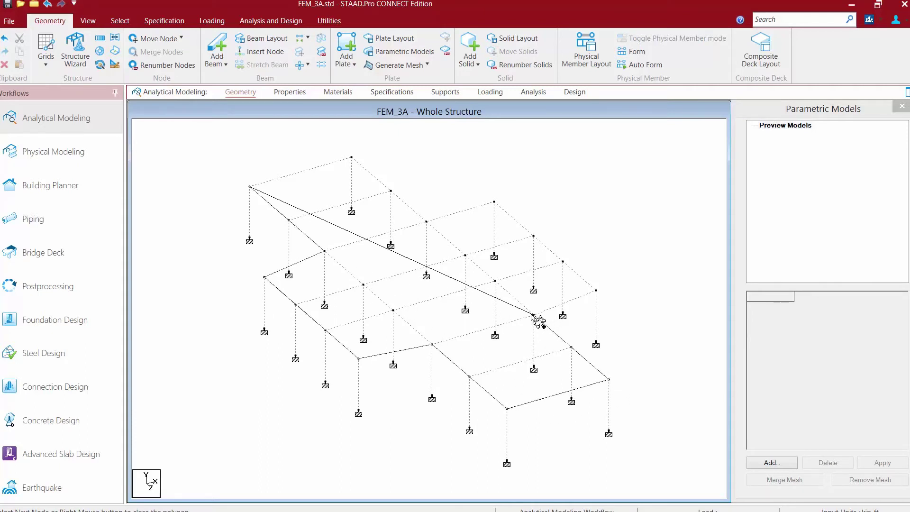
pyautogui.click(595, 290)
pyautogui.click(563, 261)
pyautogui.click(533, 235)
pyautogui.click(494, 202)
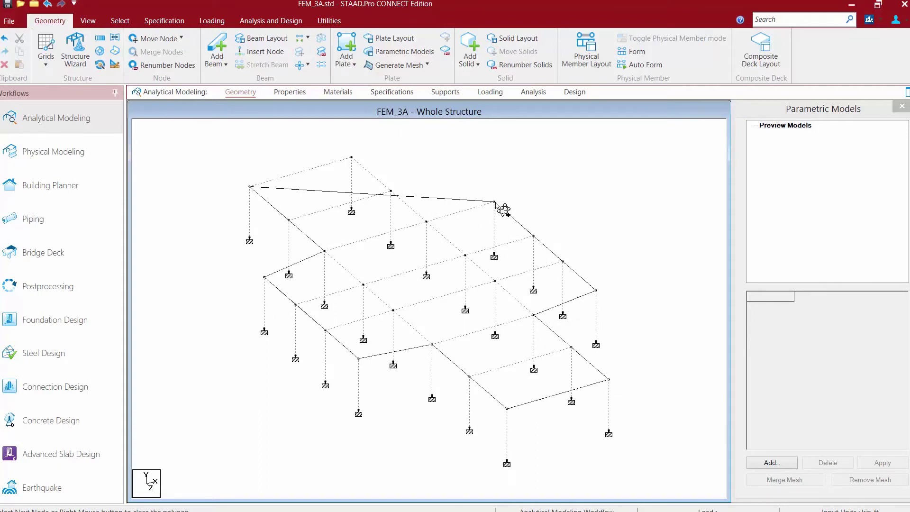
pyautogui.click(426, 221)
pyautogui.click(391, 191)
pyautogui.click(351, 157)
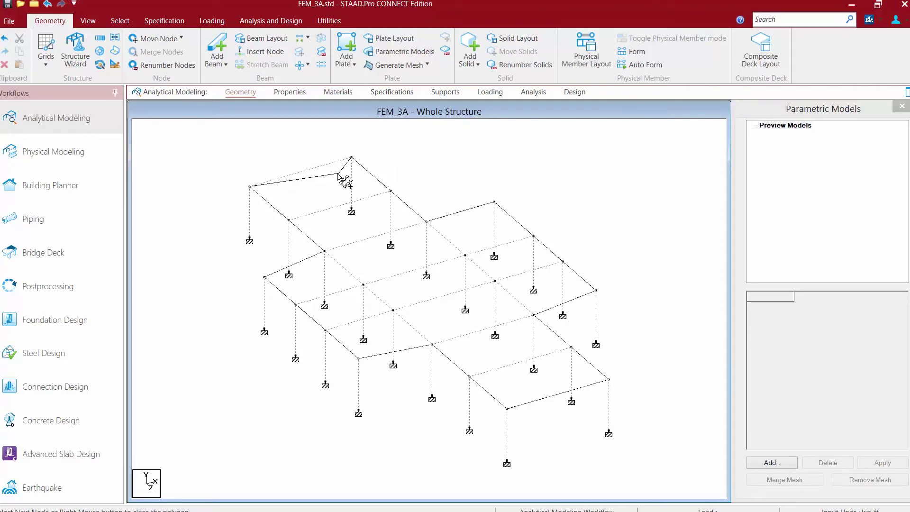
pyautogui.rightClick(295, 187)
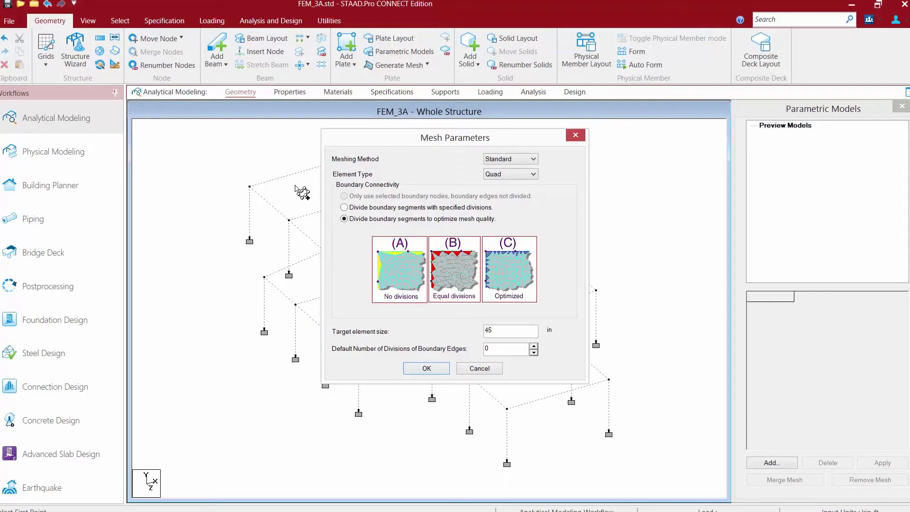
# Step: Set the mesh to the Standard method with Quad elements, optimized boundary divisions and a target element size of 24 in
pyautogui.click(522, 160)
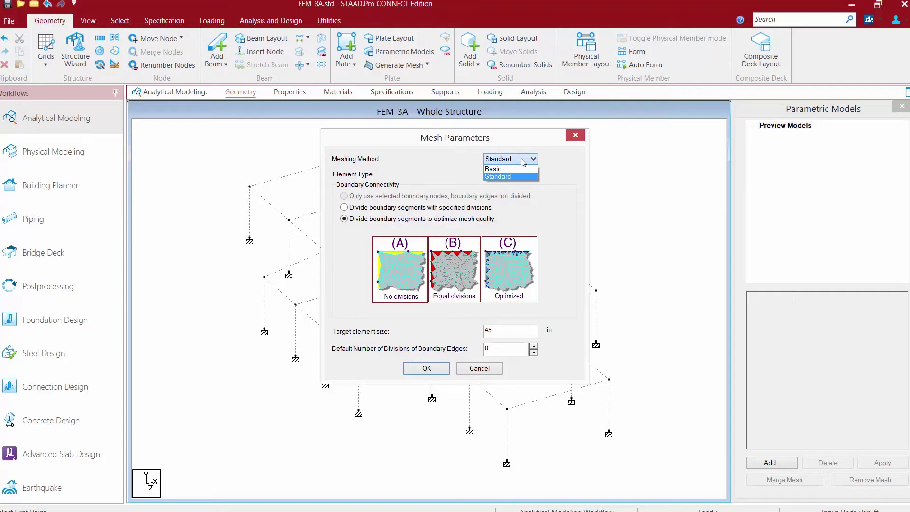
pyautogui.click(523, 161)
pyautogui.click(511, 174)
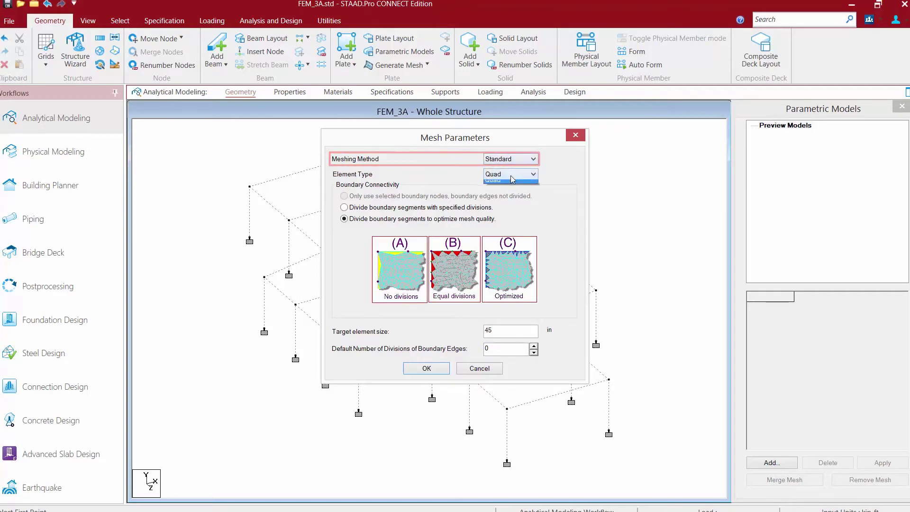
pyautogui.click(511, 176)
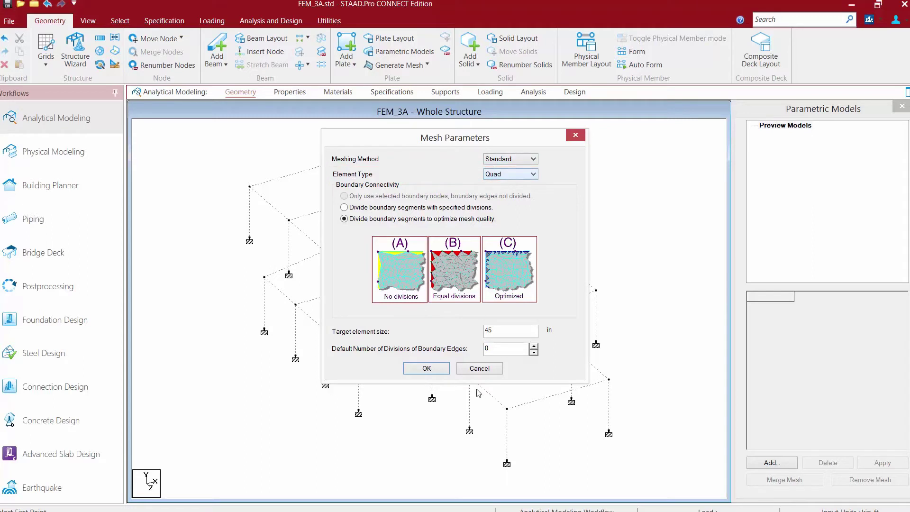
pyautogui.moveTo(514, 335); pyautogui.dragTo(427, 329)
pyautogui.write('24')
pyautogui.click(426, 369)
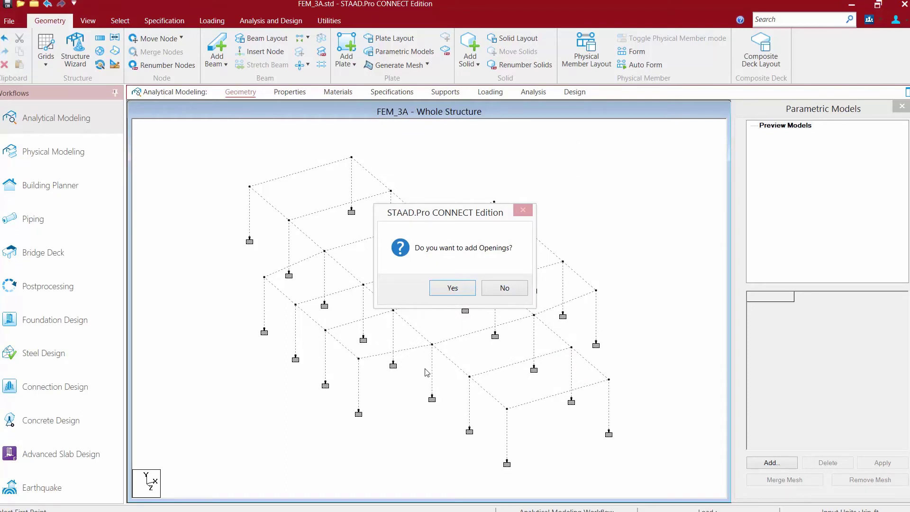
# Step: Add a small rectangular polygonal opening in the second-to-last bay of the front slab wing, snapping to the Slab (Linear) grid
pyautogui.click(451, 287)
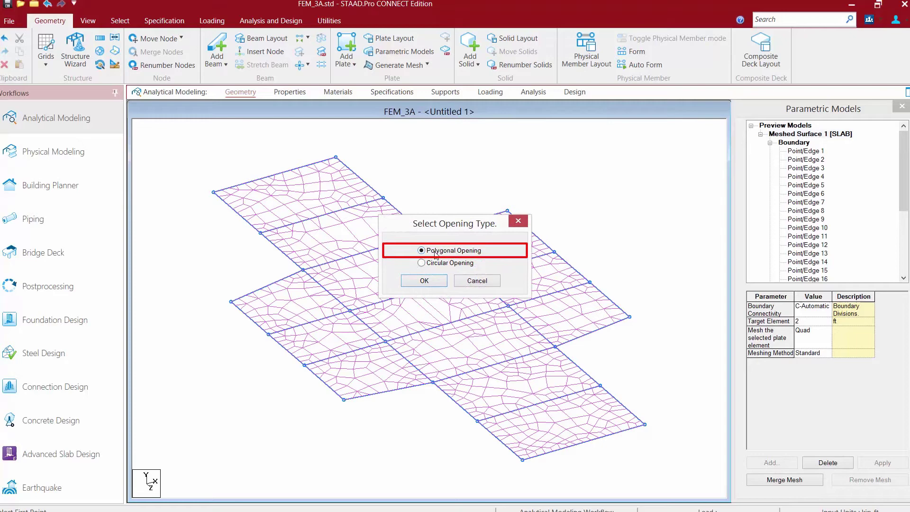
pyautogui.click(424, 282)
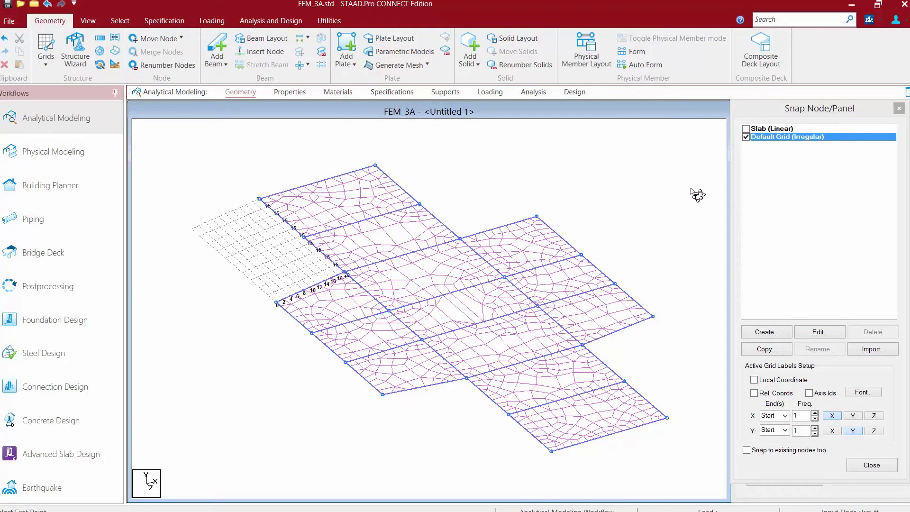
pyautogui.click(745, 128)
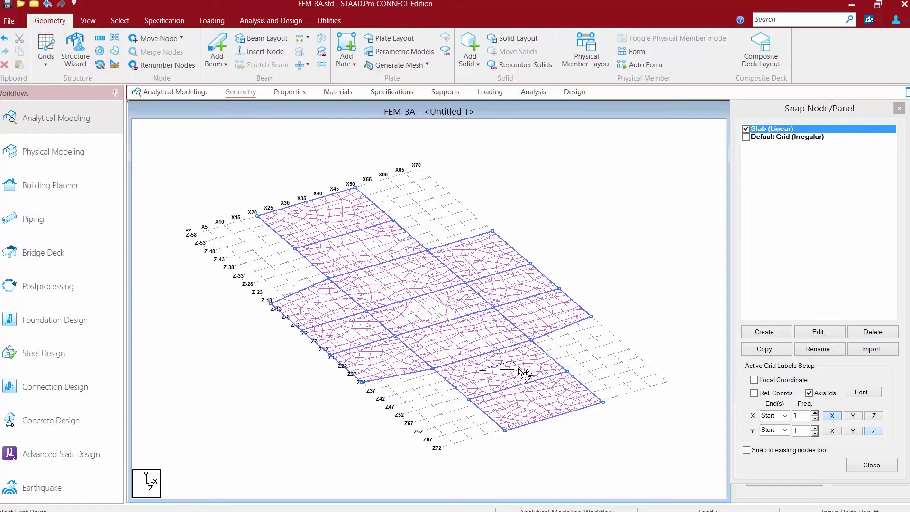
pyautogui.click(522, 369)
pyautogui.click(488, 377)
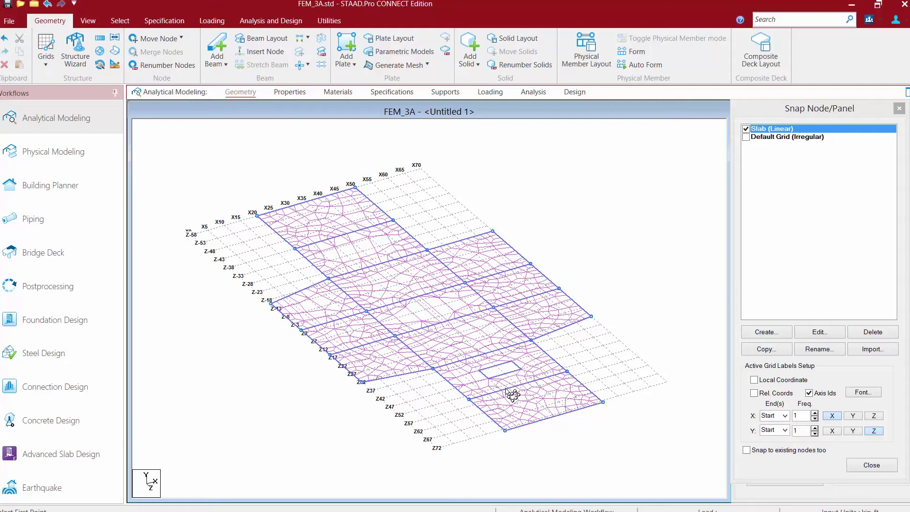
pyautogui.click(863, 466)
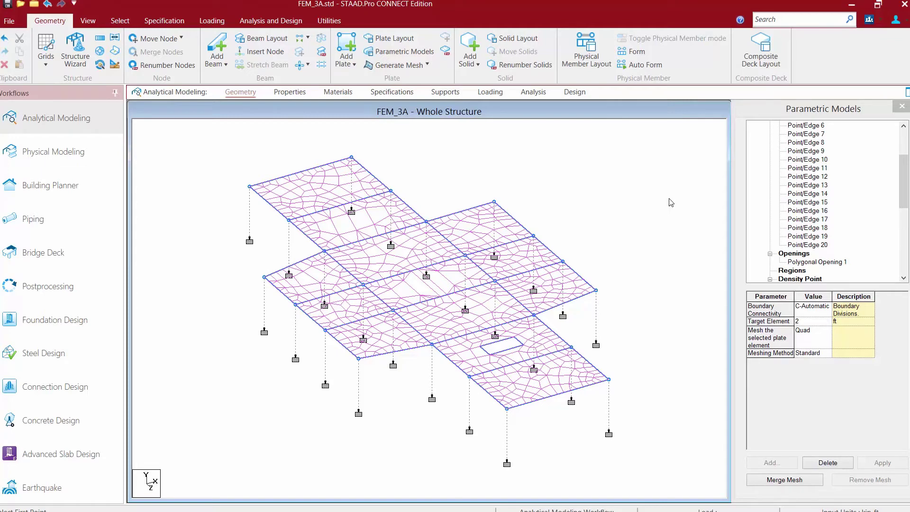
# Step: Change the slab's meshing method to Basic with Triangular plate elements
pyautogui.moveTo(904, 181); pyautogui.dragTo(904, 156)
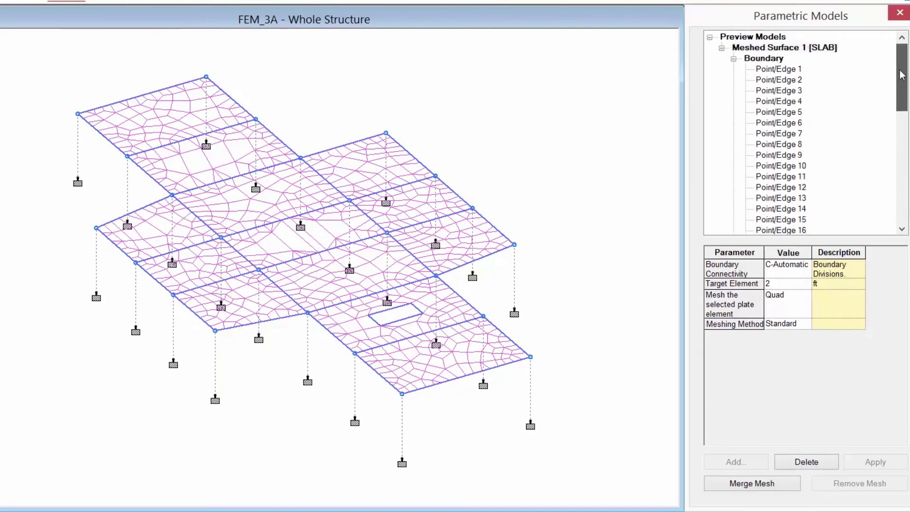
pyautogui.click(795, 49)
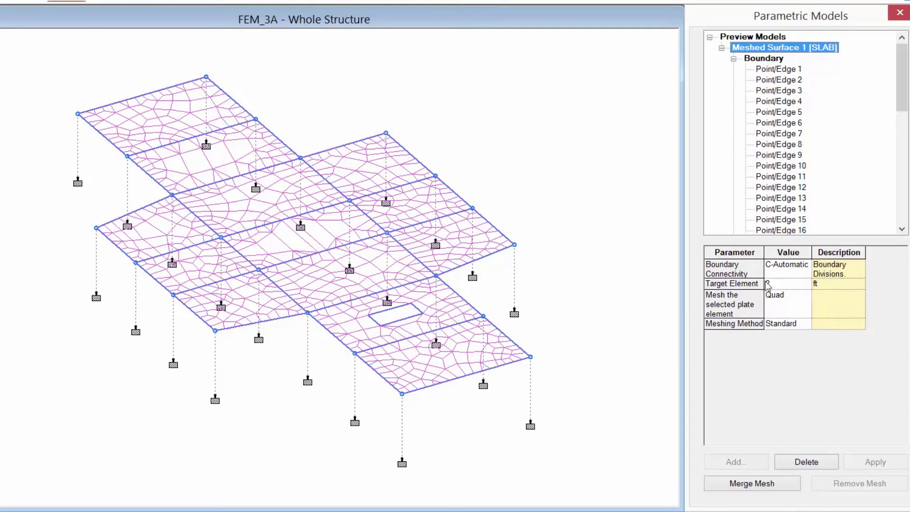
pyautogui.click(792, 330)
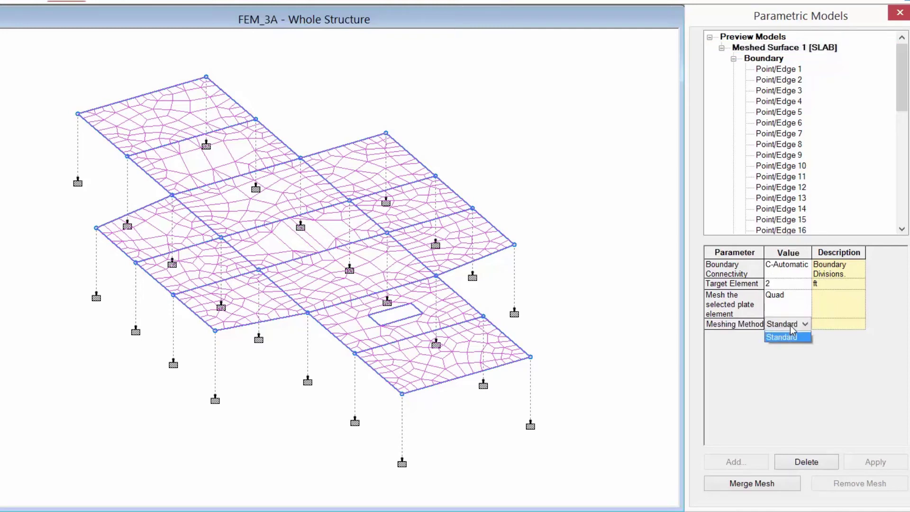
pyautogui.click(787, 337)
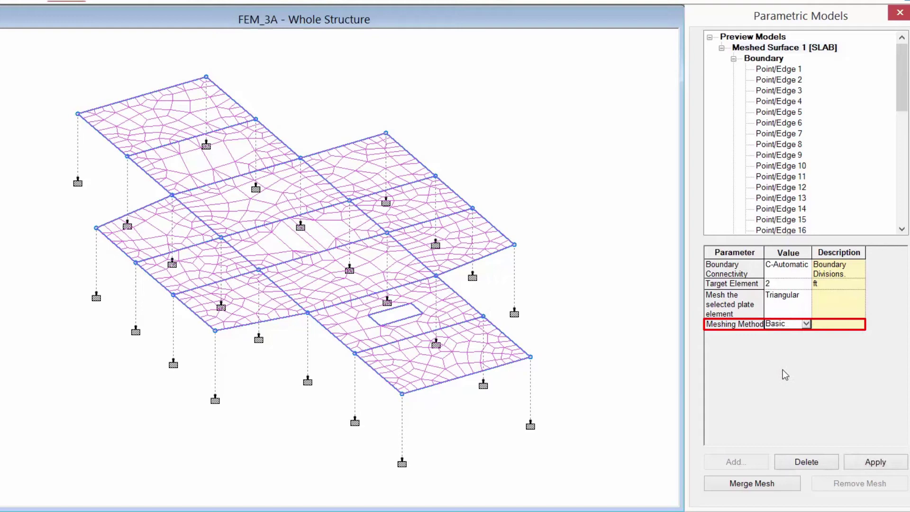
pyautogui.click(783, 305)
pyautogui.click(785, 308)
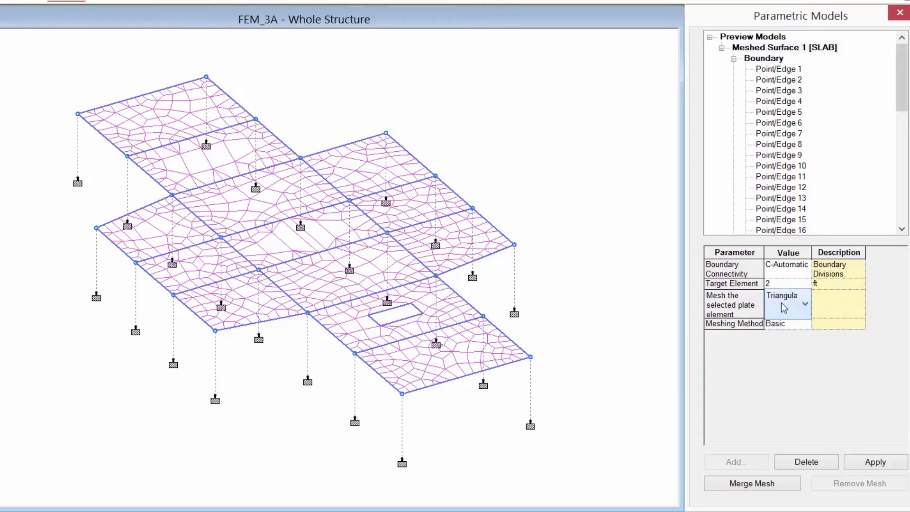
# Step: Set the slab's target element size to 10 ft and apply the revised mesh parameters
pyautogui.click(783, 285)
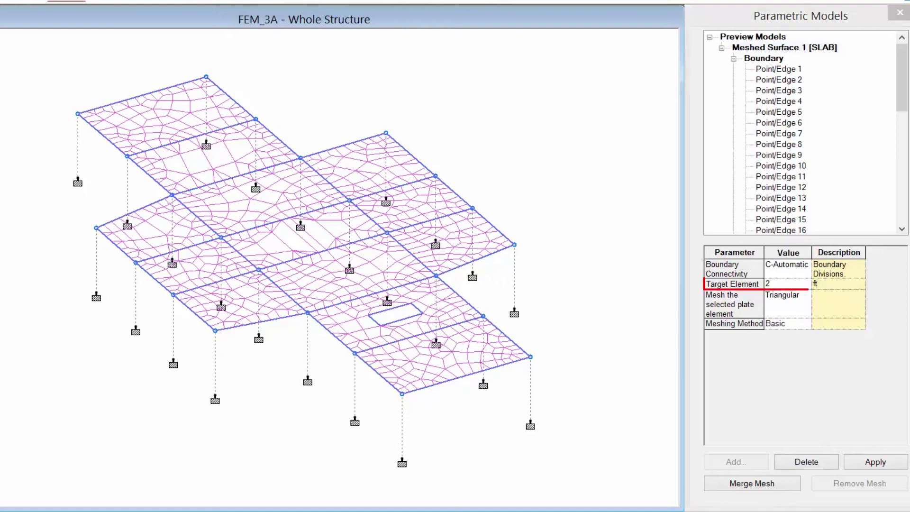
pyautogui.click(778, 288)
pyautogui.press('BackSpace')
pyautogui.write('10')
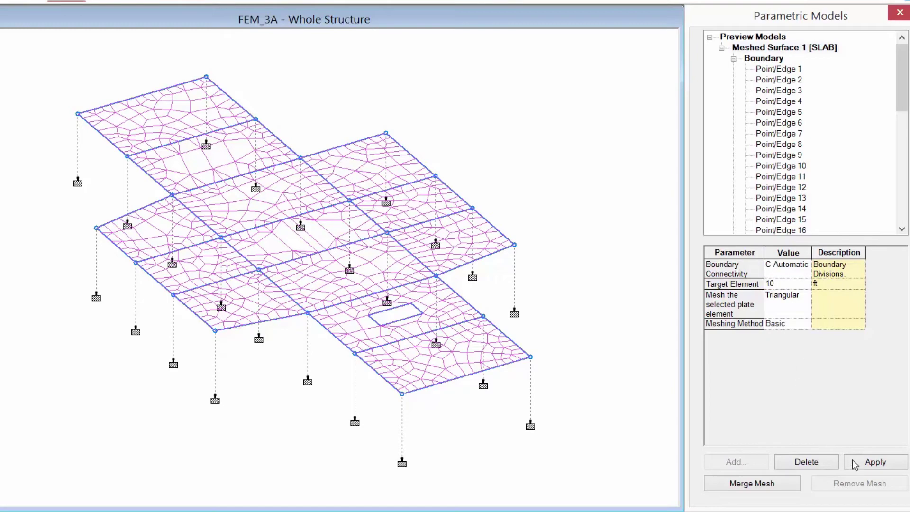
pyautogui.click(866, 463)
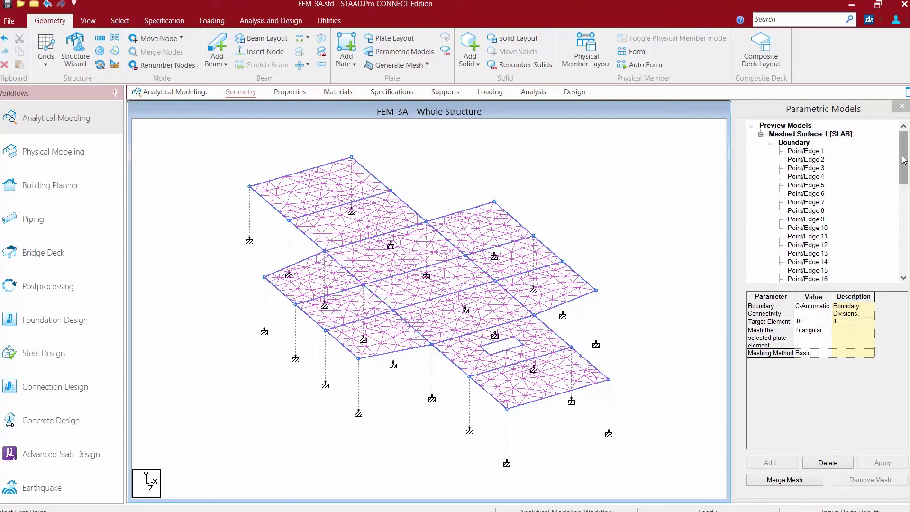
# Step: Add a density line across the middle of the front slab wing's last bay, snapping to the Slab (Linear) grid
pyautogui.moveTo(904, 159); pyautogui.dragTo(905, 264)
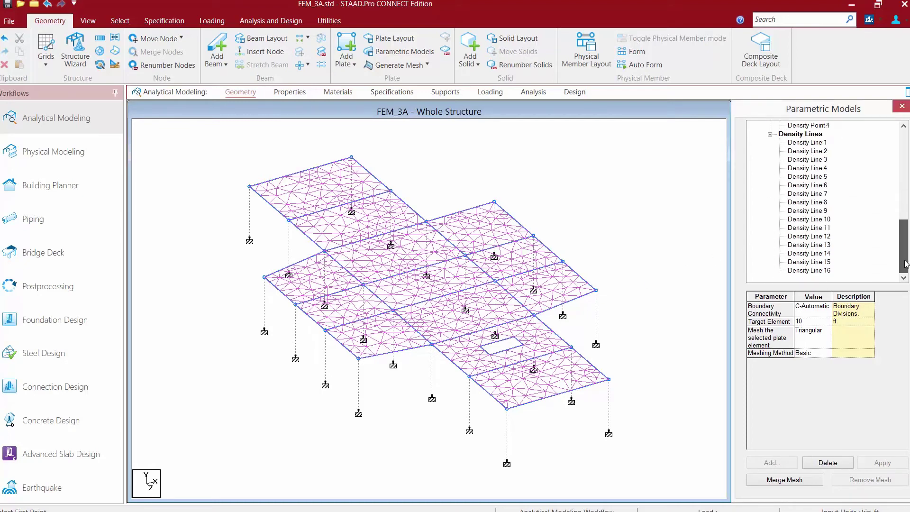
pyautogui.scroll(2, 905, 263)
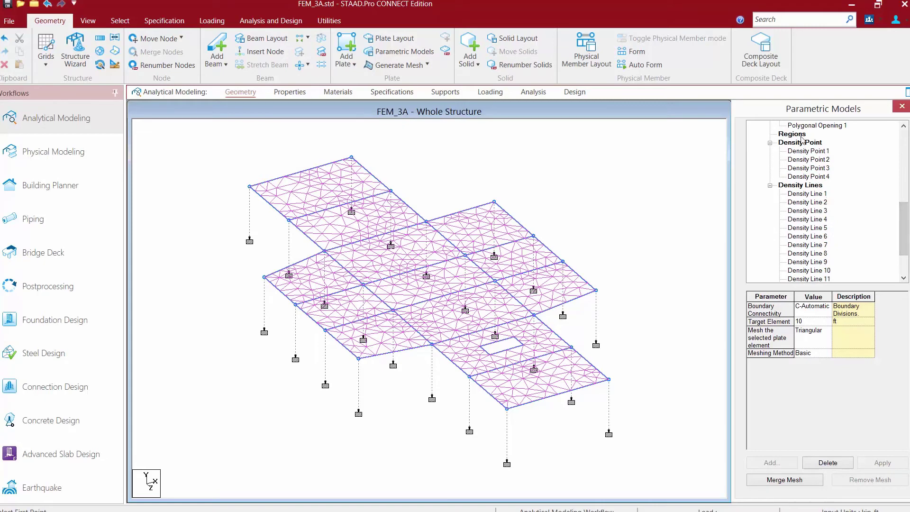
pyautogui.click(800, 185)
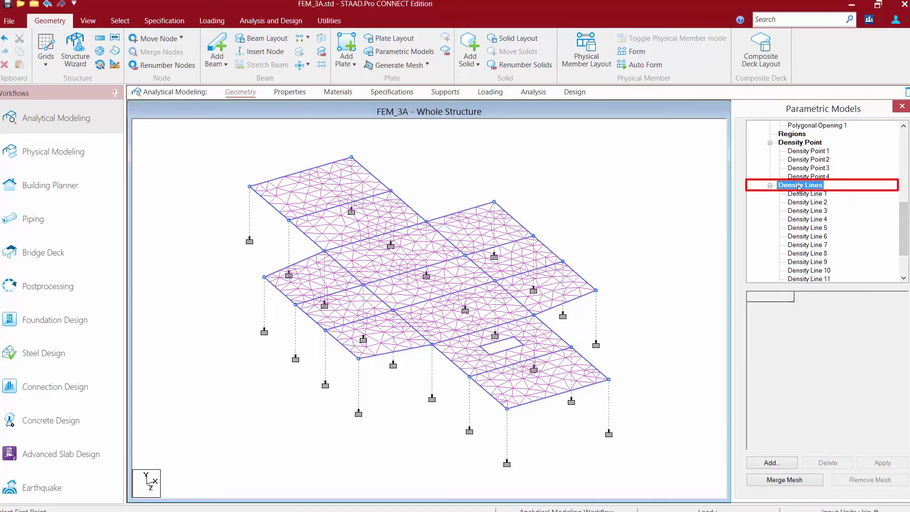
pyautogui.click(776, 463)
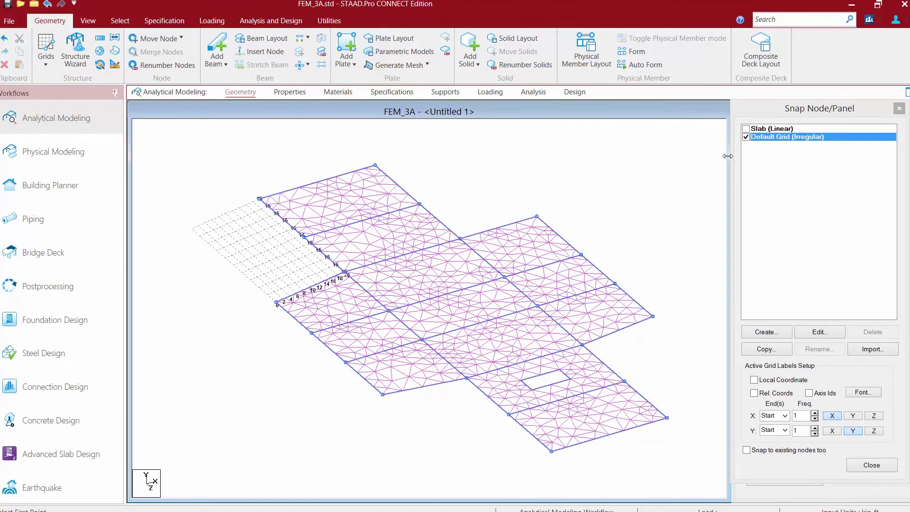
pyautogui.click(745, 128)
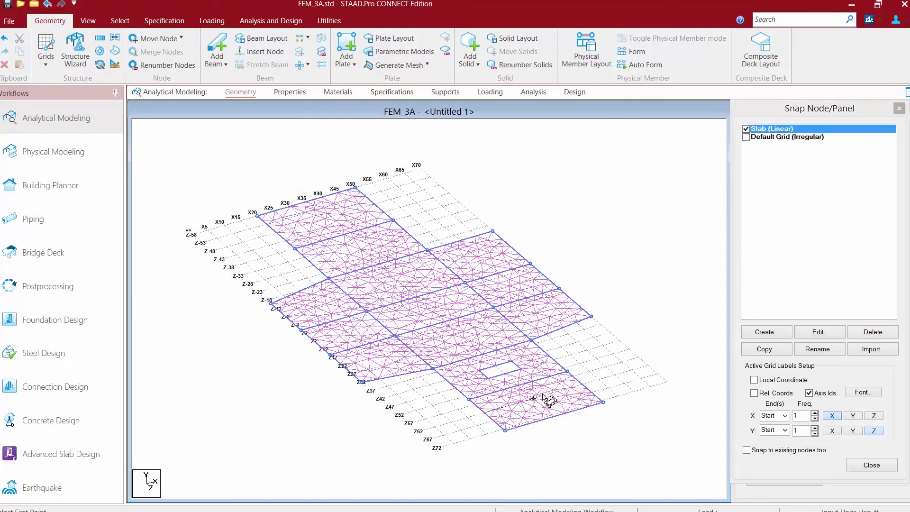
pyautogui.click(579, 385)
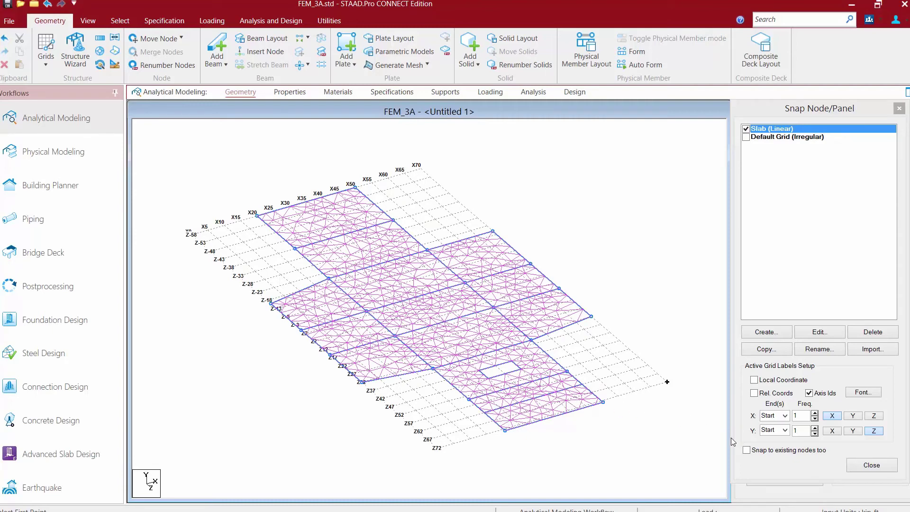
pyautogui.click(873, 465)
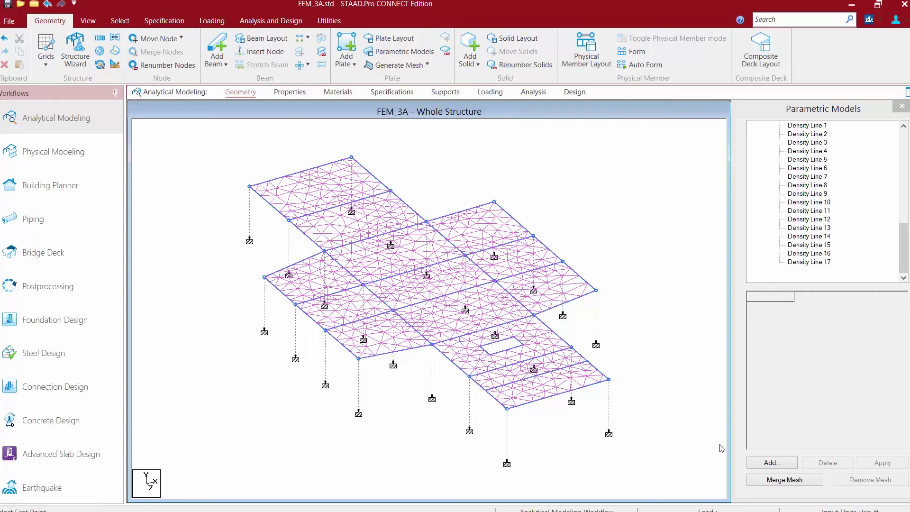
# Step: Merge the slab mesh into the structural model and display the plate layout table beside the whole structure
pyautogui.click(764, 482)
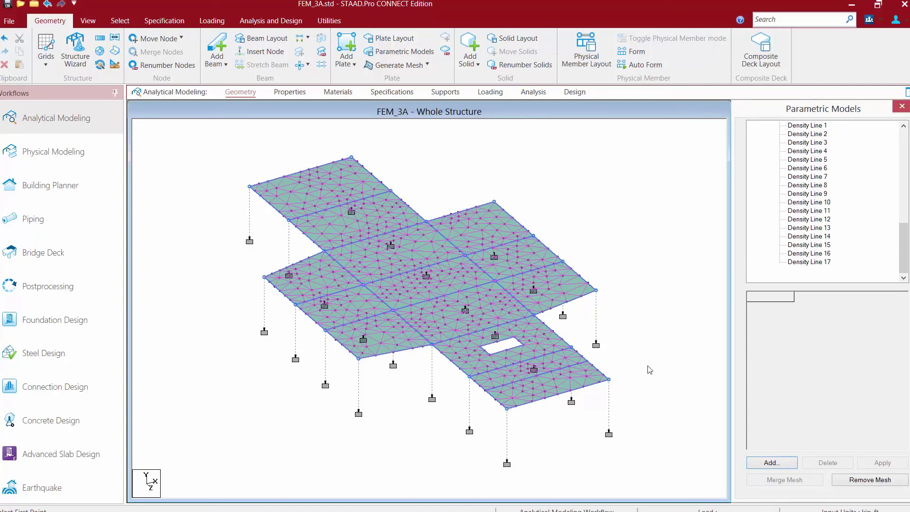
pyautogui.click(238, 92)
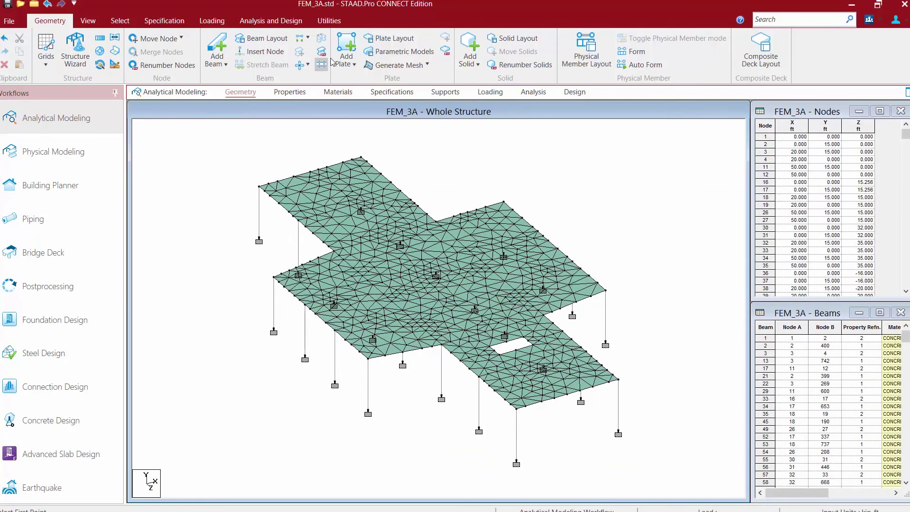
pyautogui.click(389, 38)
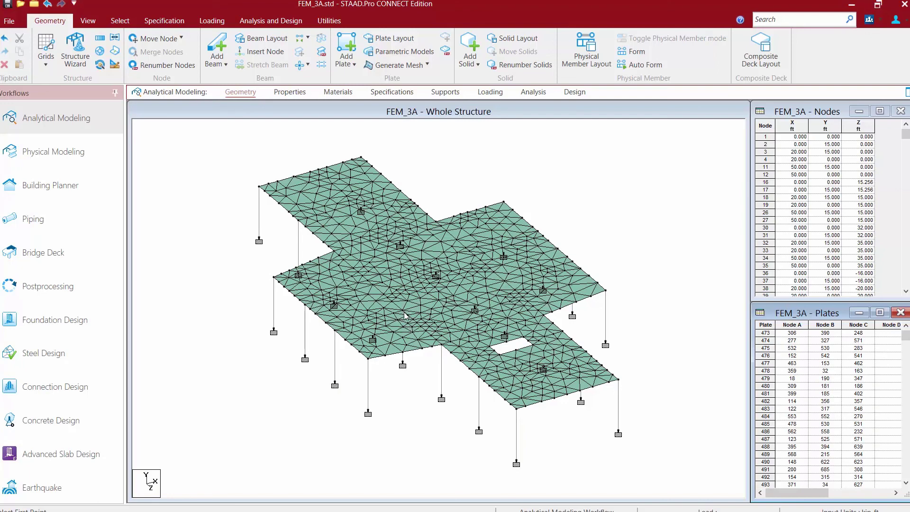
pyautogui.click(430, 306)
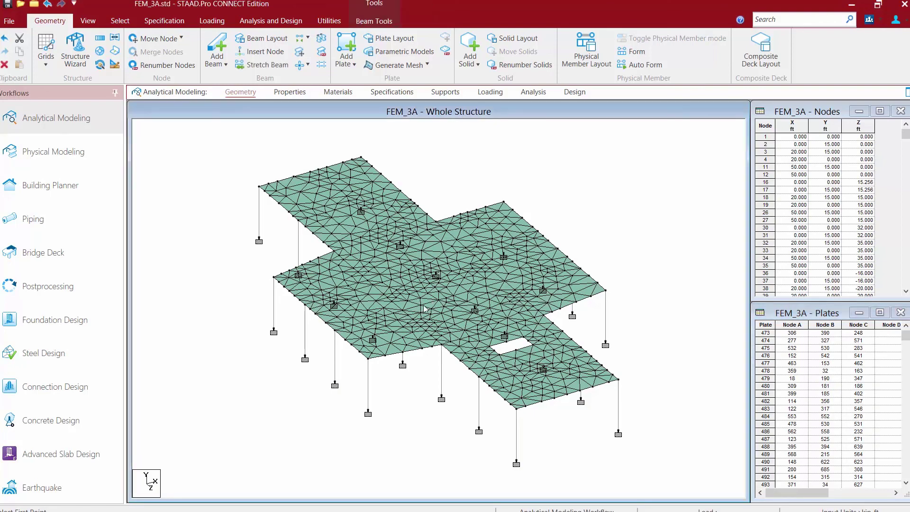